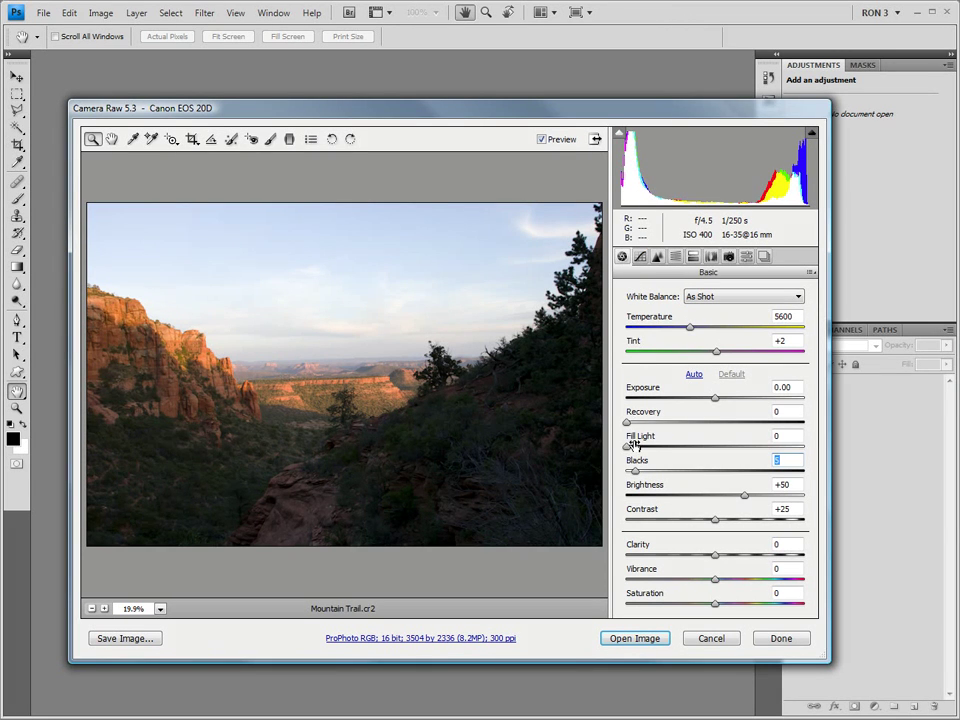
Step: Lower Camera Raw's Blacks value from 5 to 2 to lighten the trail photo's shadows
left_click_drag(632, 474, 629, 474)
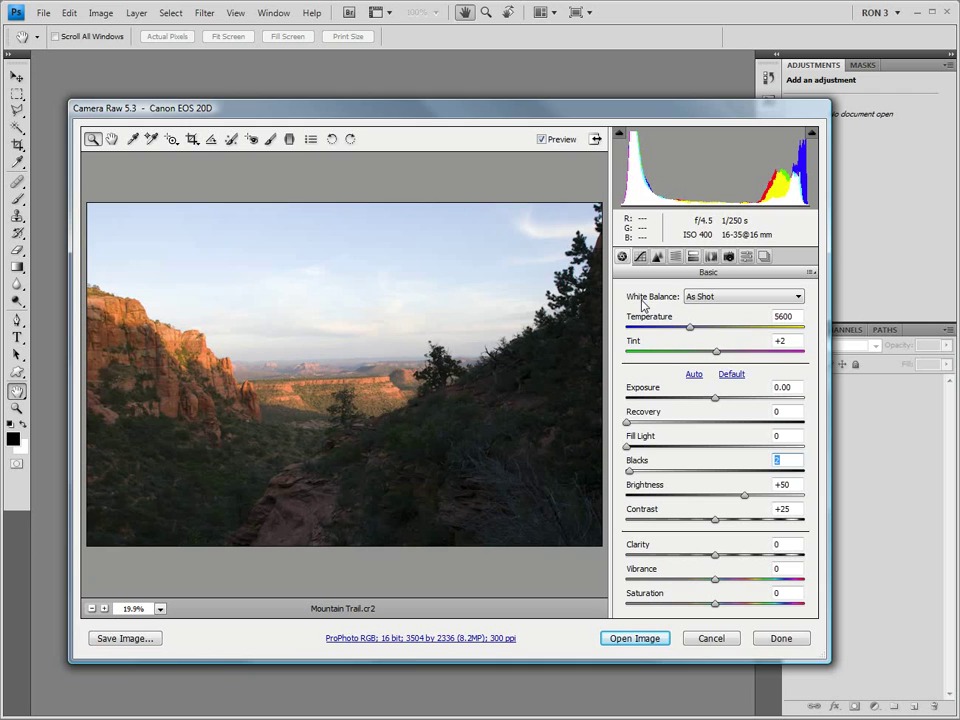
Step: Reset the Point tone curve to Linear and pull a shadow point down to Input 70, Output 48
left_click(641, 257)
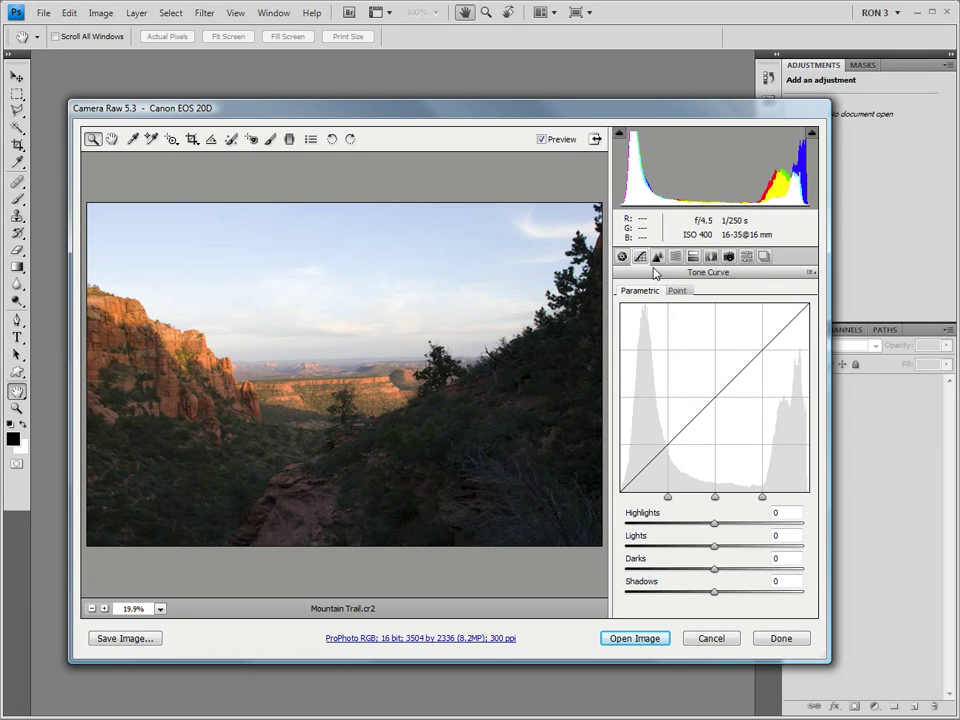
left_click(677, 291)
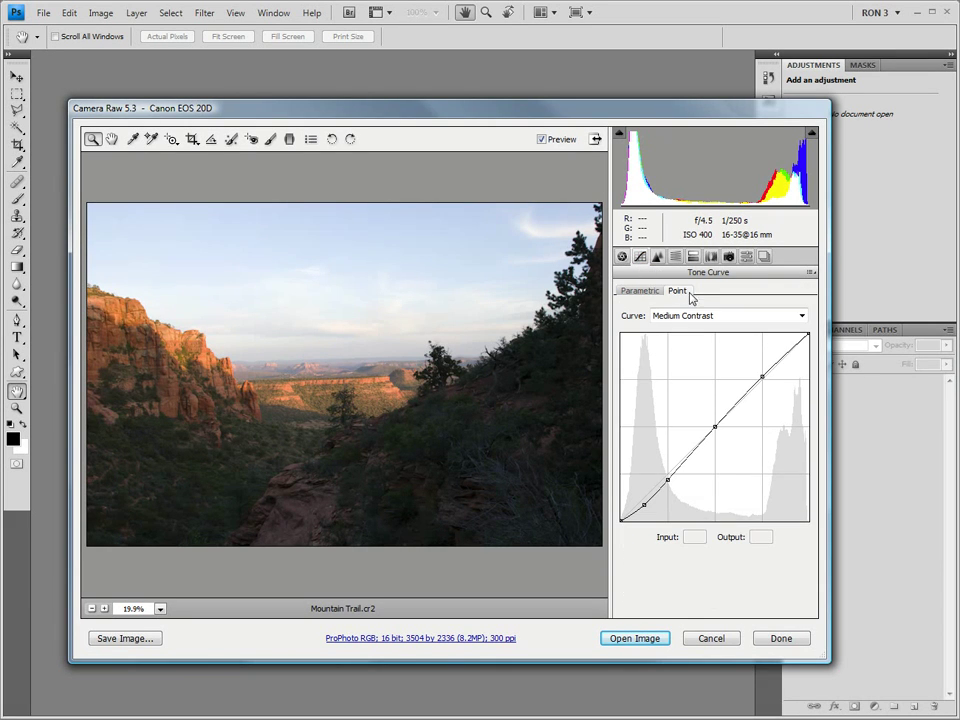
left_click(802, 316)
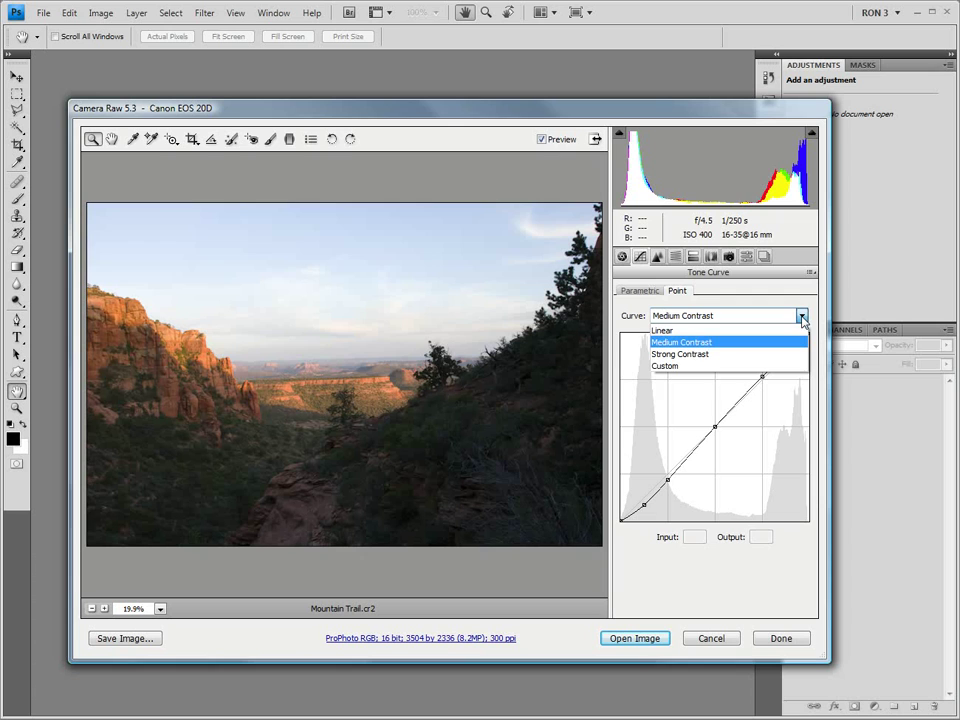
left_click(764, 331)
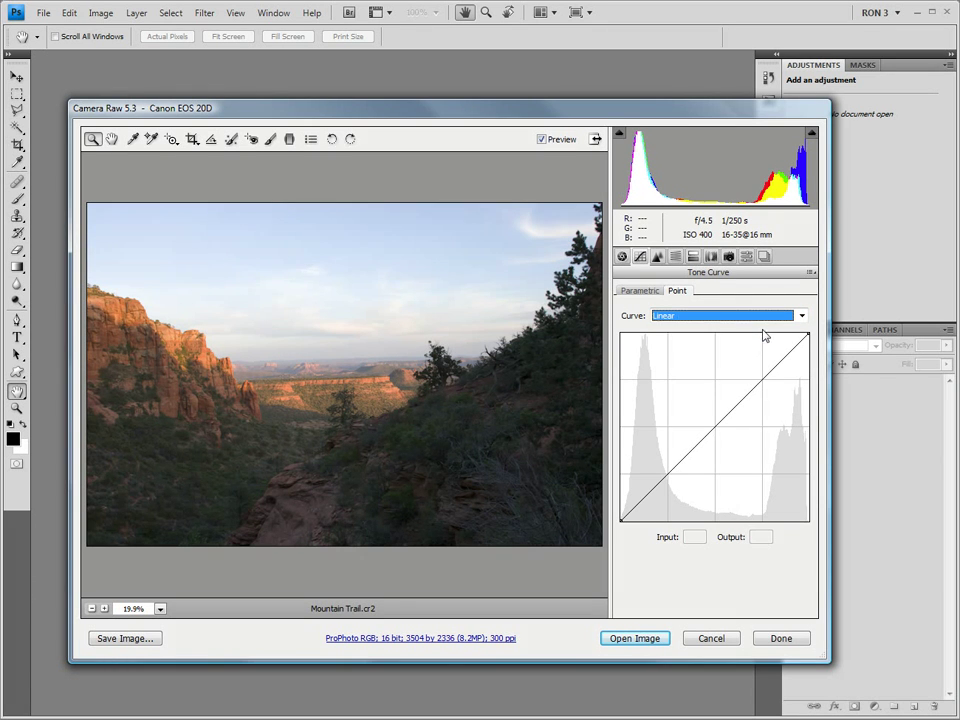
left_click(715, 427)
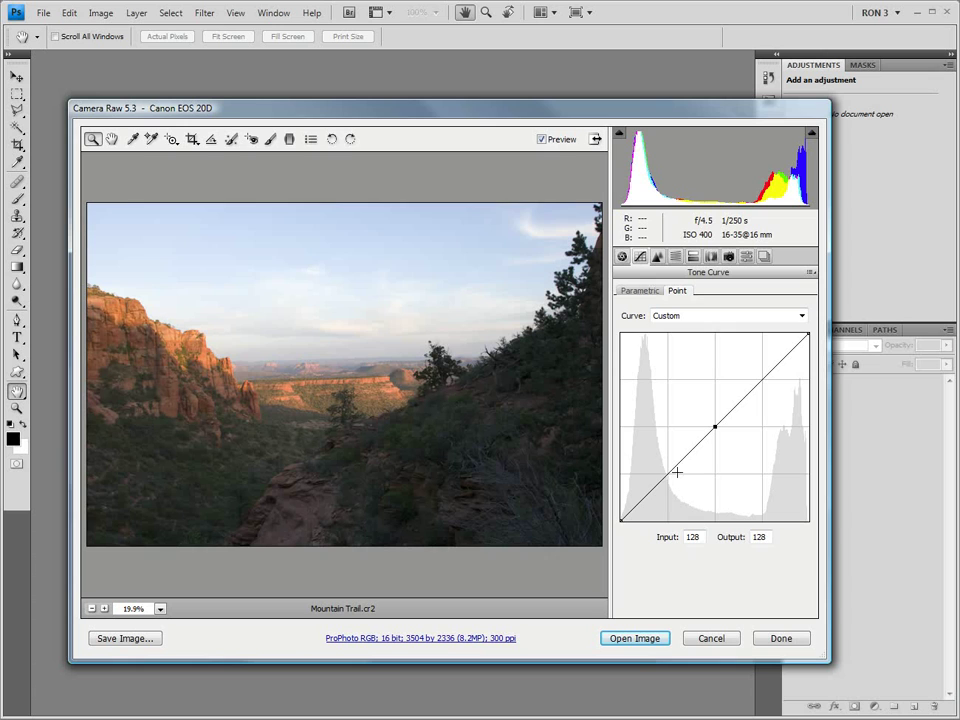
left_click_drag(666, 476, 672, 485)
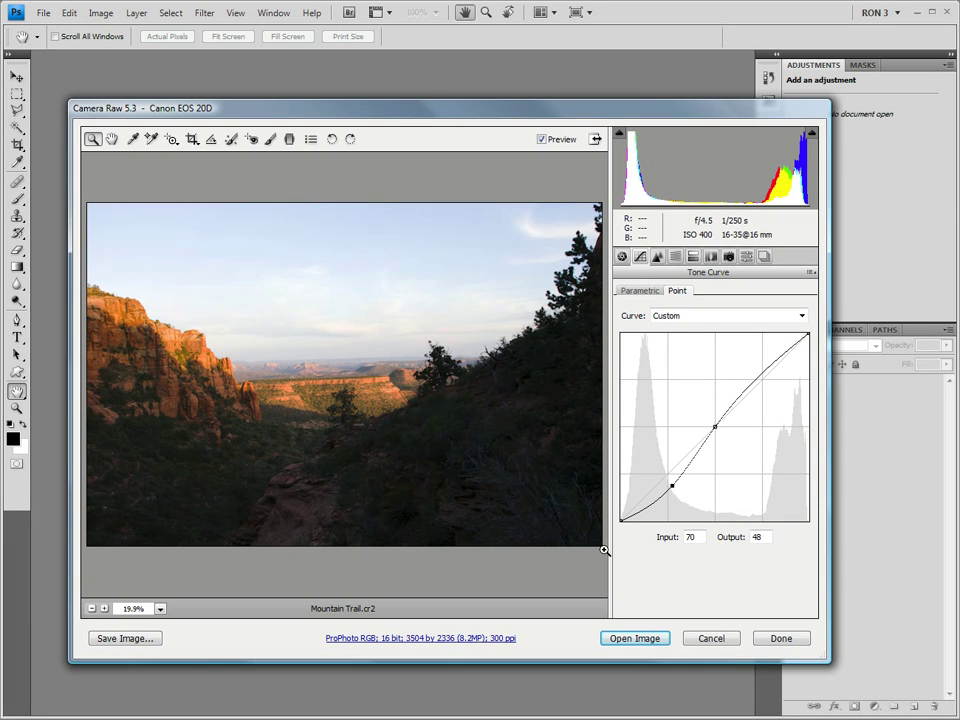
Step: Set the Workflow Options to 8 Bits/Channel depth and open in Photoshop as Smart Objects
left_click(430, 641)
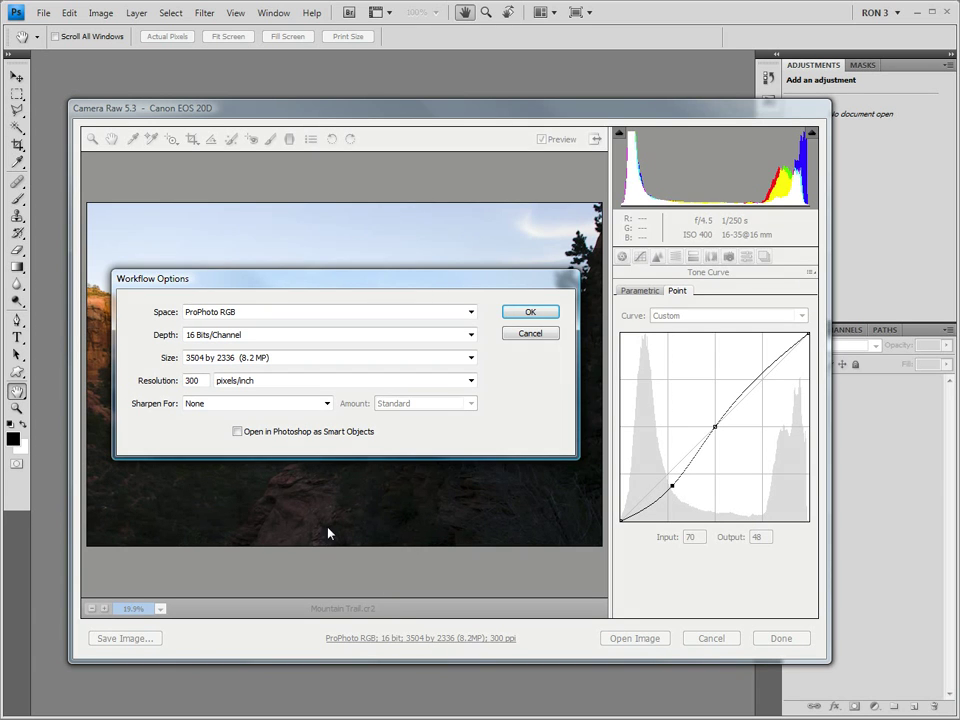
left_click(237, 431)
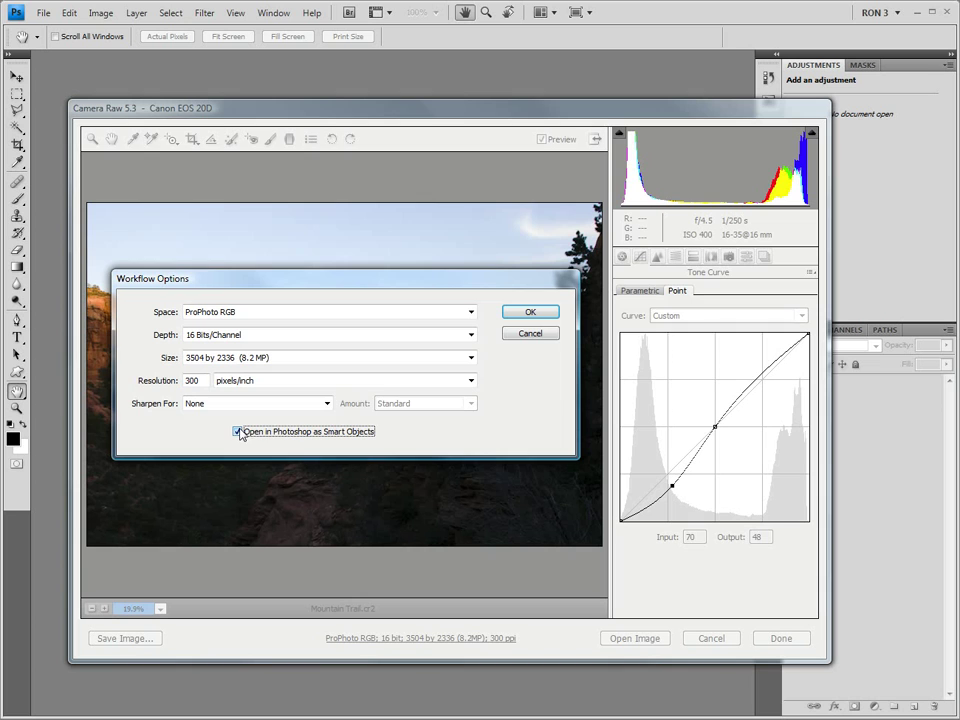
left_click(472, 336)
left_click(444, 350)
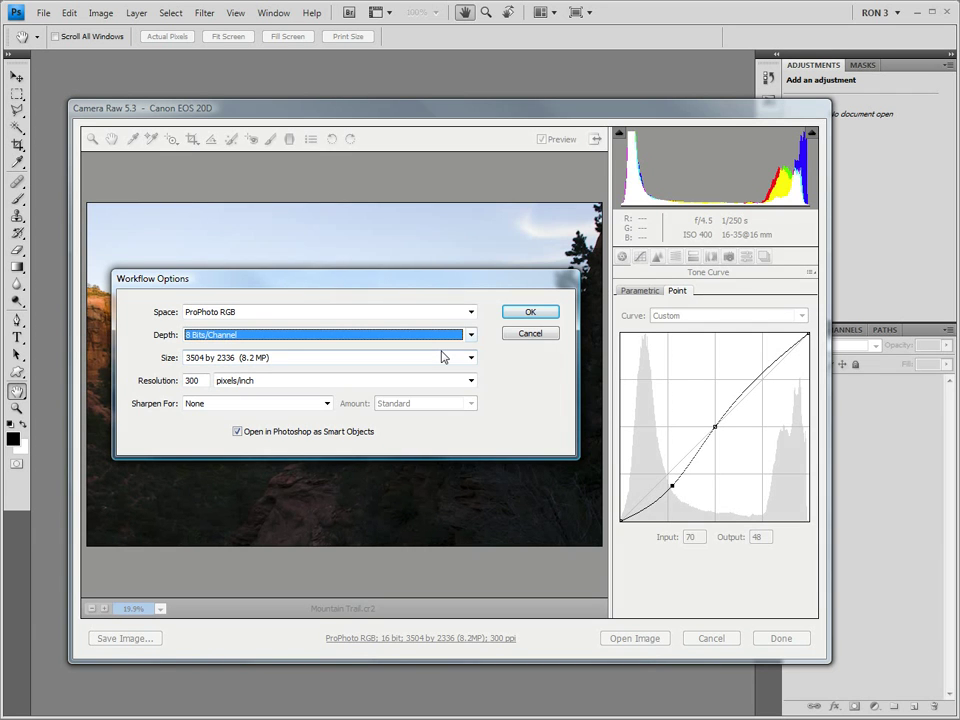
left_click(521, 312)
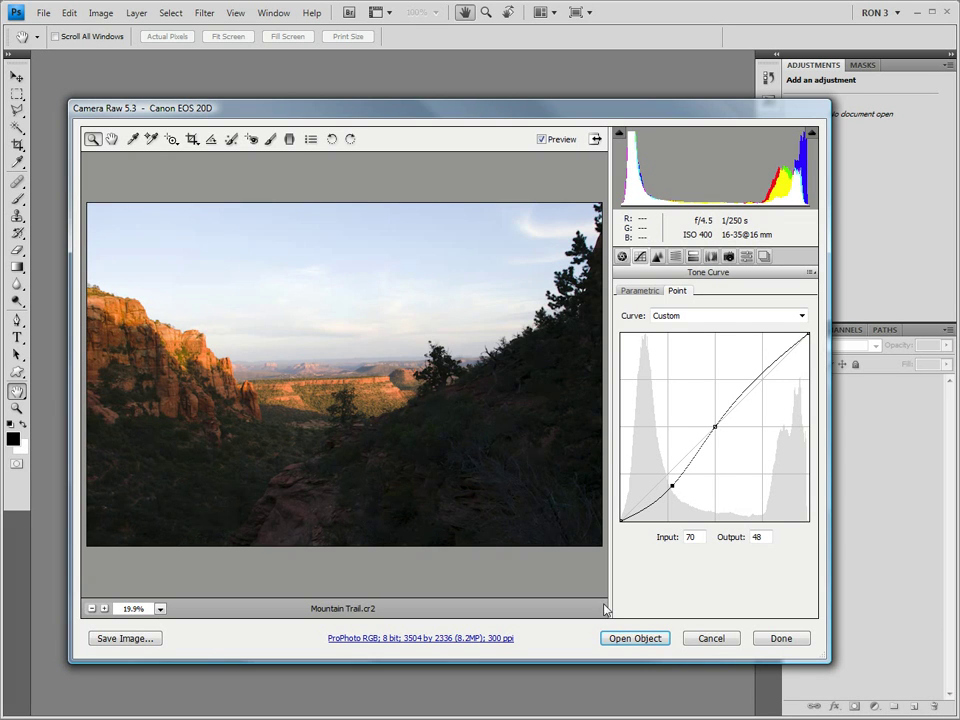
Step: Open the trail photo as a Smart Object and rename its layer 'Foreground'
left_click(620, 638)
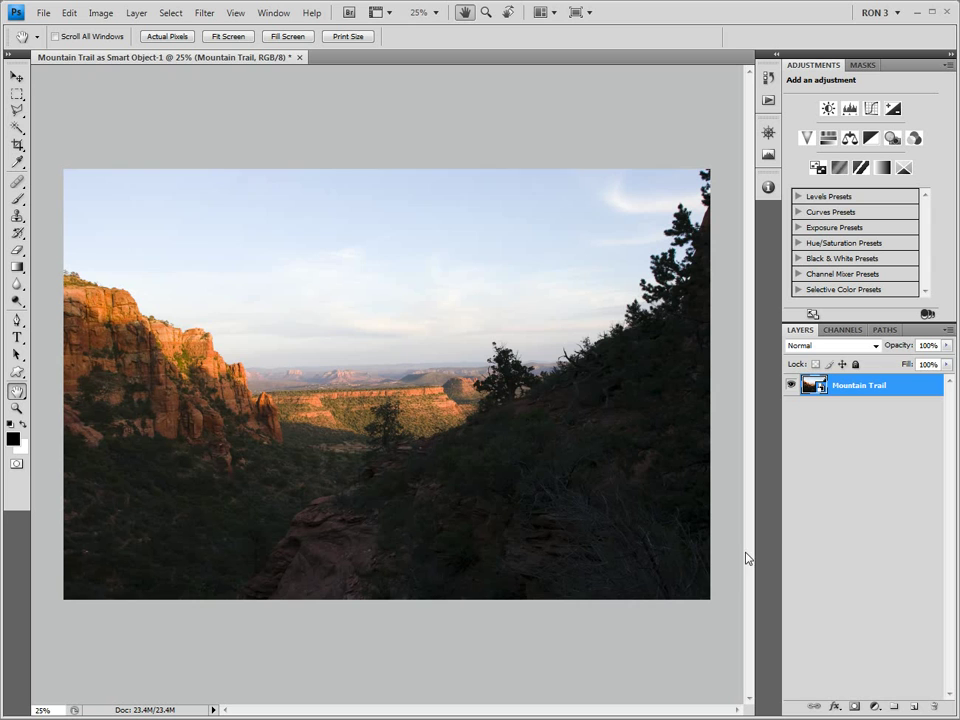
double_click(860, 386)
type("Foreground")
key("Return")
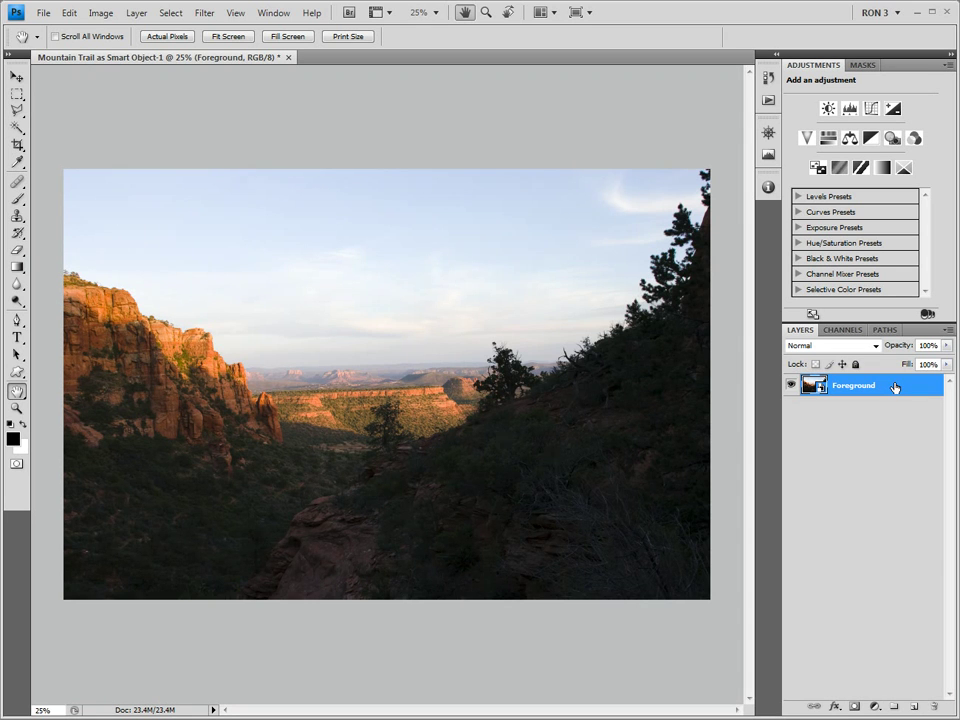
Step: Make a Foreground copy layer by dragging Foreground onto the New Layer button
left_click_drag(895, 387, 914, 707)
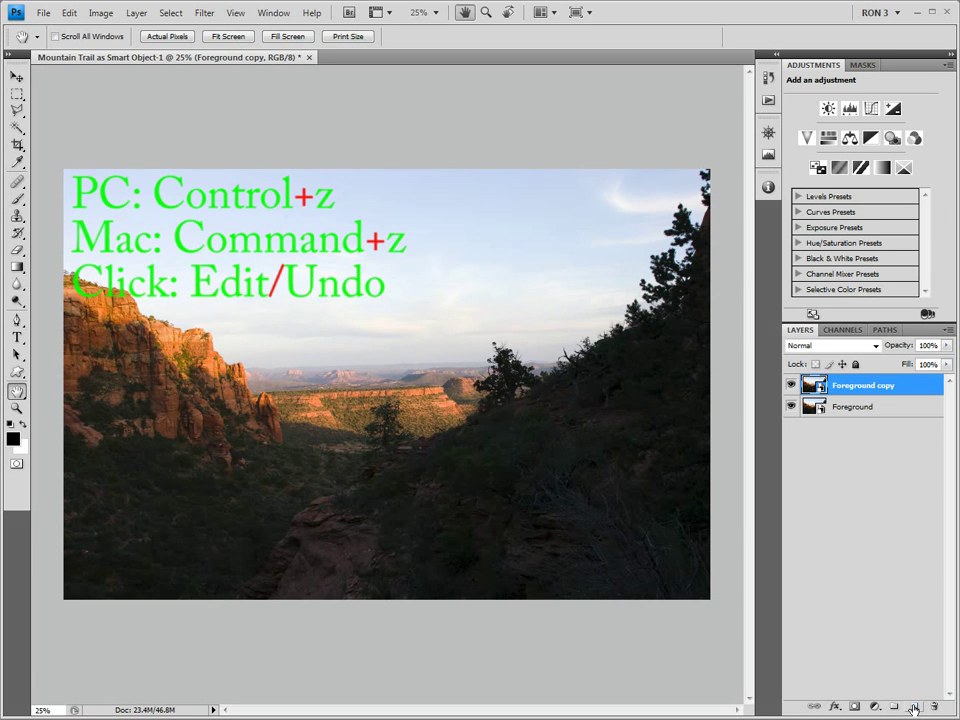
Step: Undo the duplicate and use New Smart Object via Copy on the Foreground layer
key("ctrl+z")
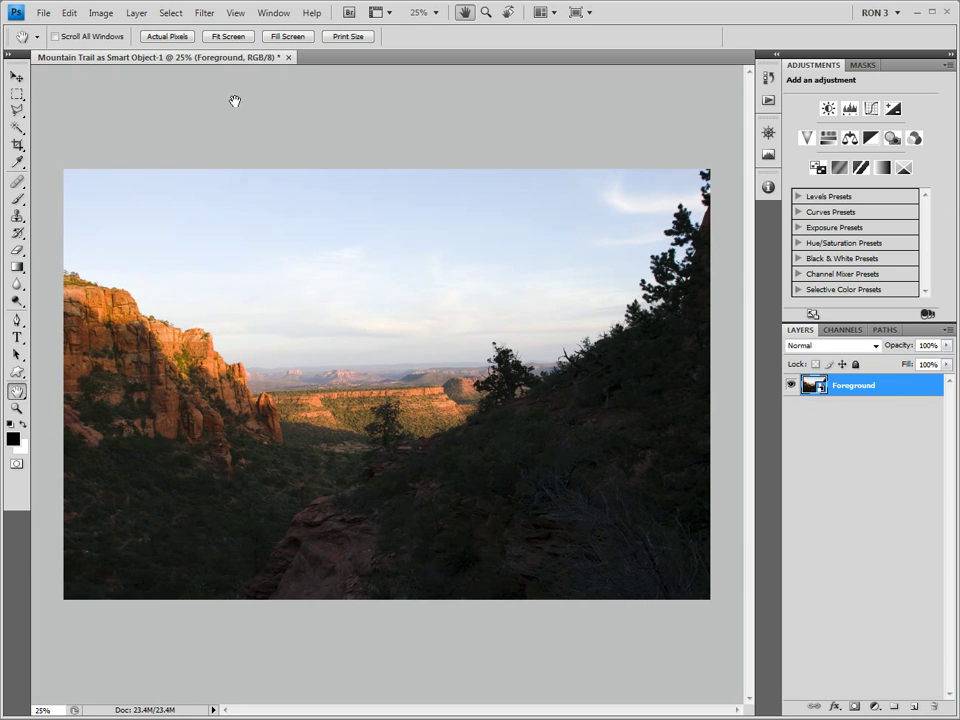
left_click(136, 13)
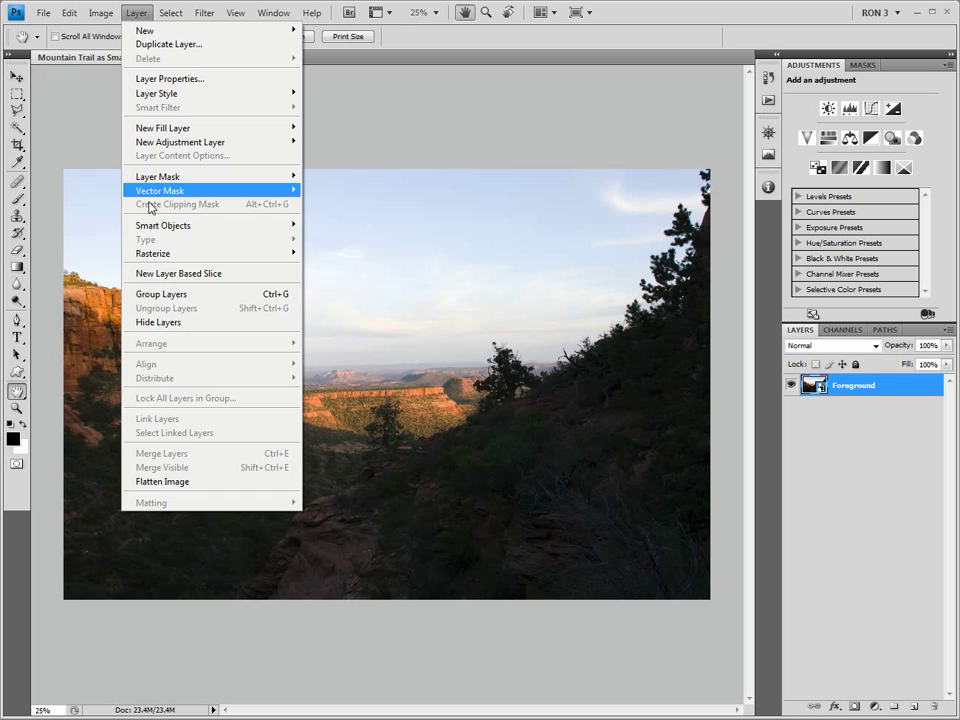
mouse_move(165, 230)
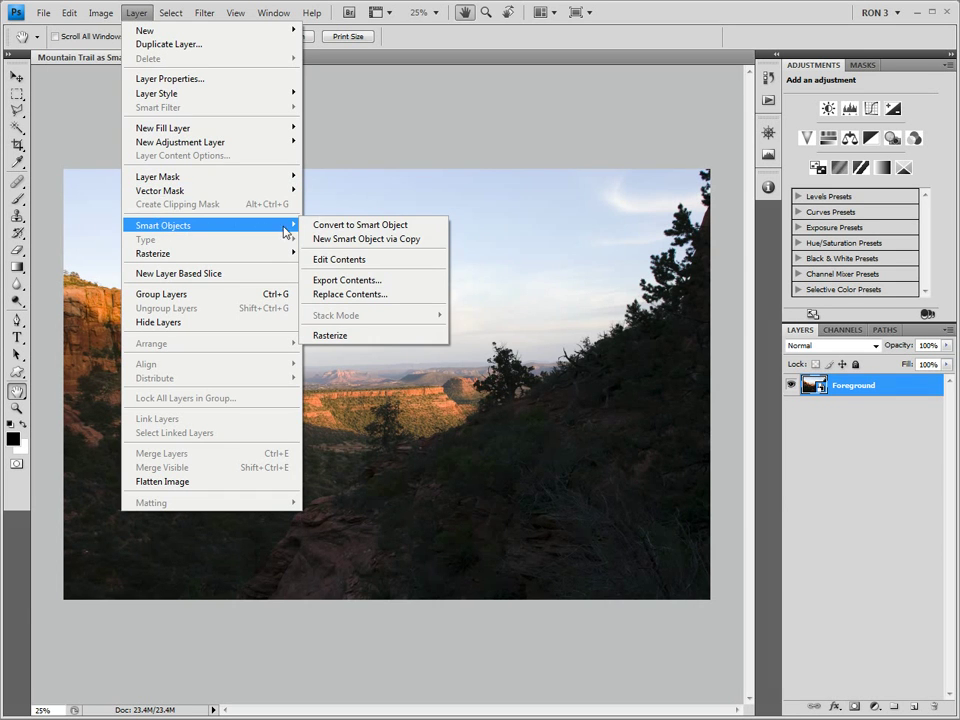
left_click(360, 240)
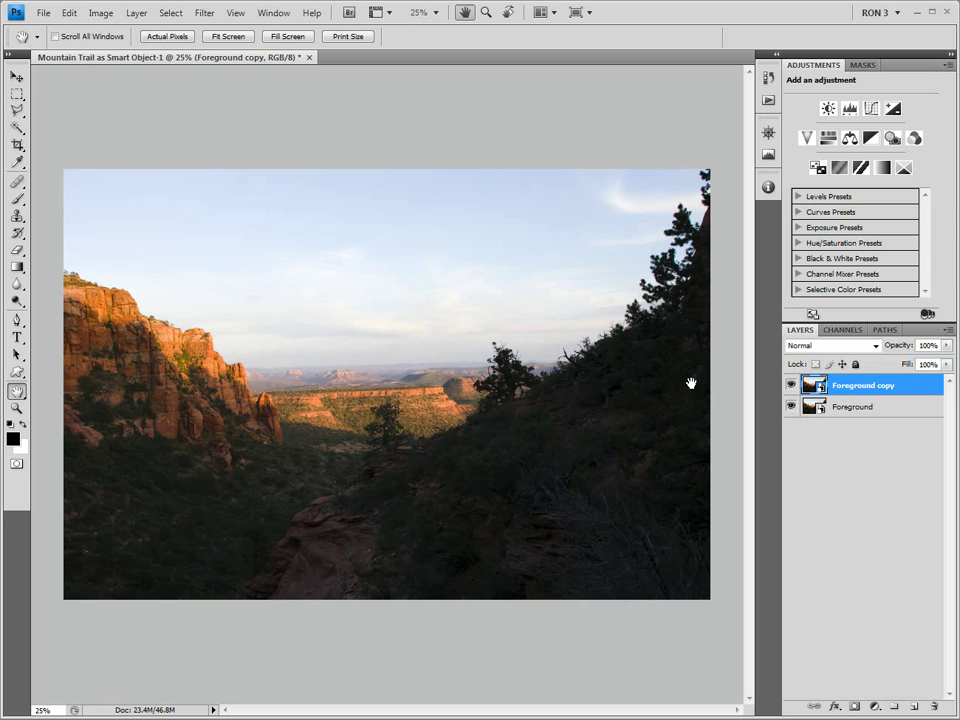
Step: Rename the new smart object copy layer 'Background'
double_click(852, 386)
type("Background")
key("Return")
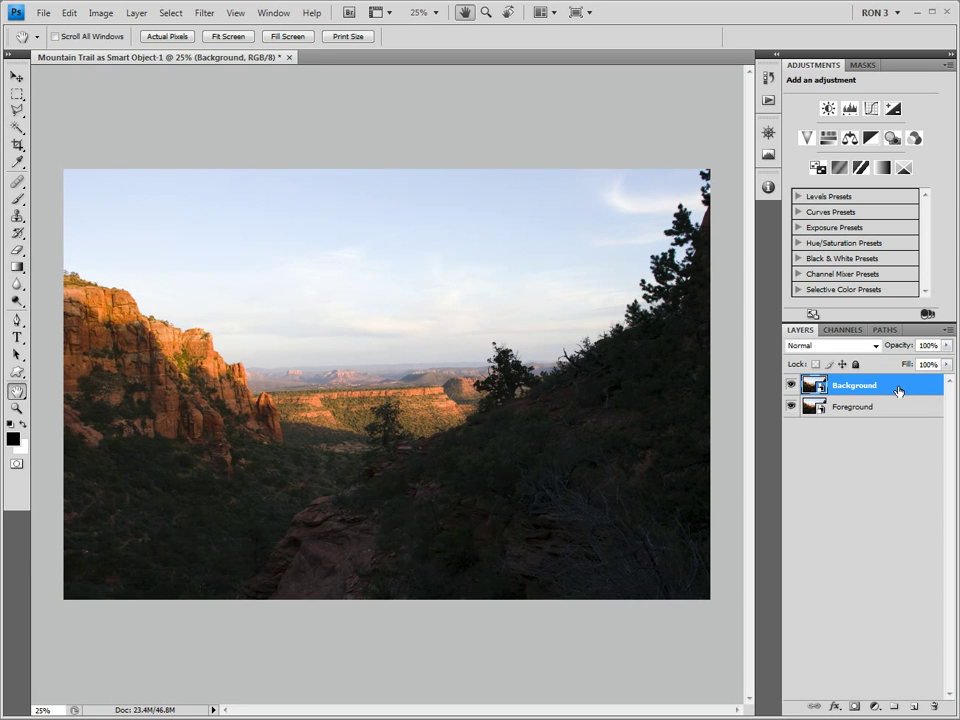
Step: Reopen the Background smart object in Camera Raw from its layer thumbnail
double_click(816, 385)
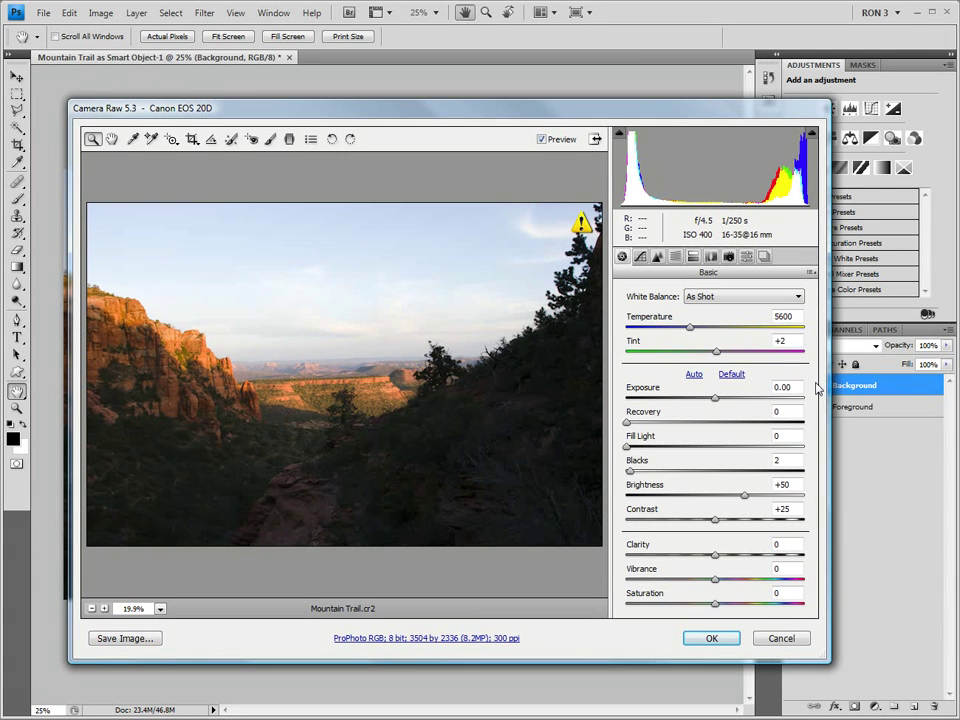
Step: Reset the Point curve to Linear, pull it down to Input 187, Output 110, and apply
left_click(640, 257)
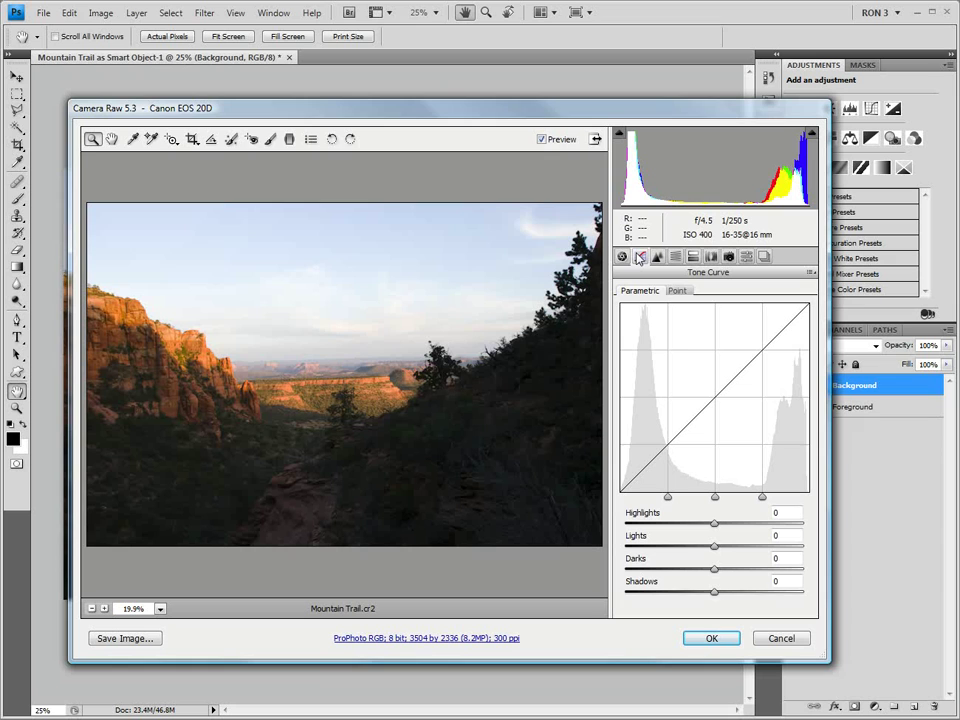
left_click(677, 291)
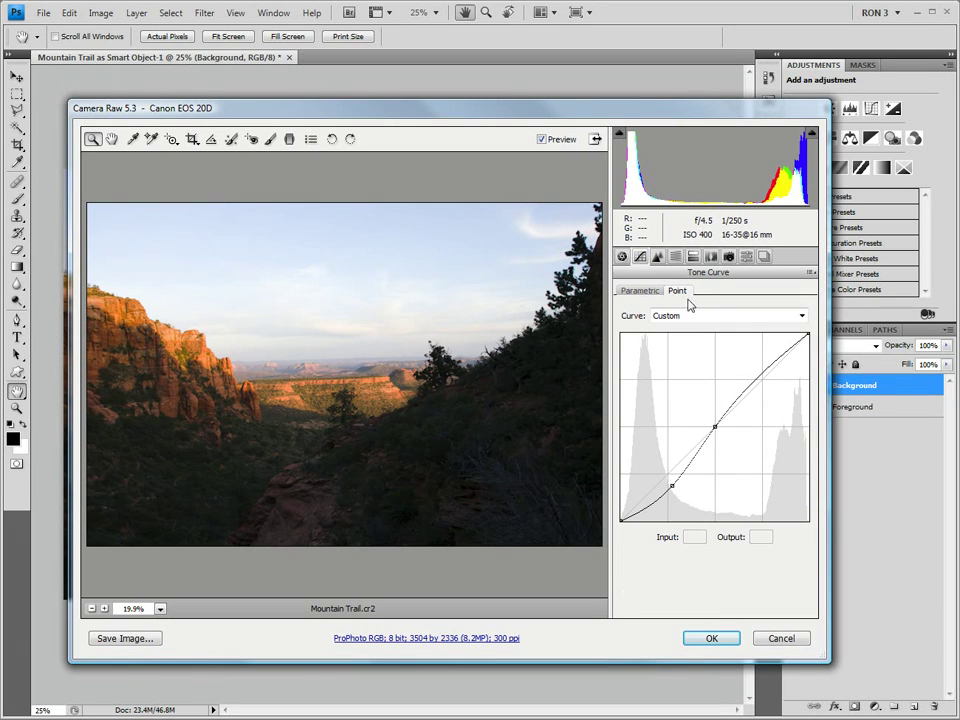
left_click(802, 317)
left_click(784, 331)
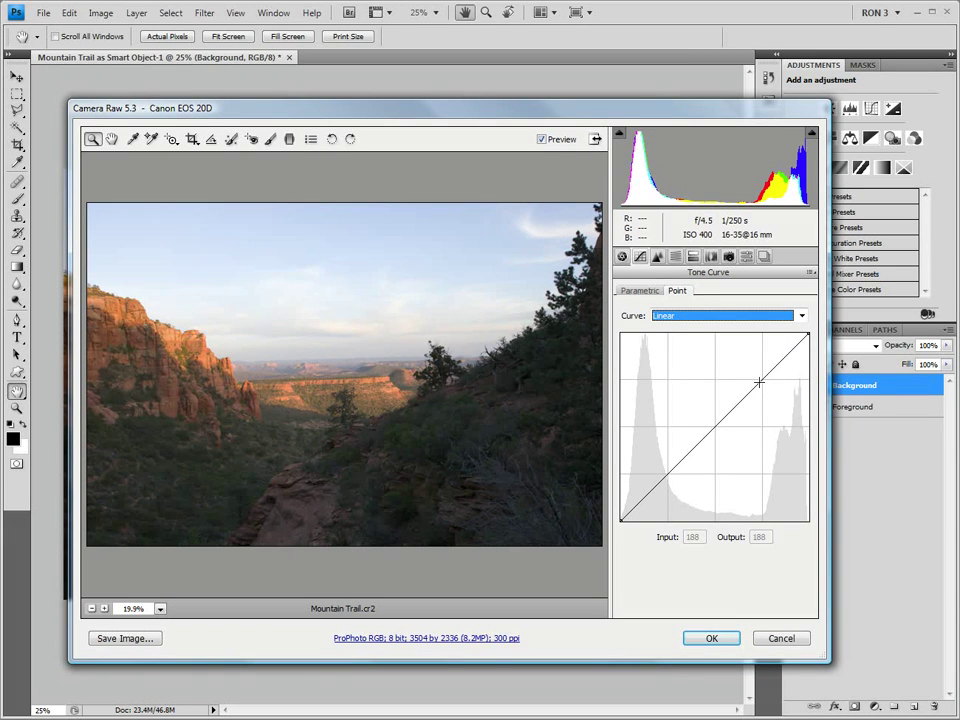
left_click_drag(759, 381, 758, 440)
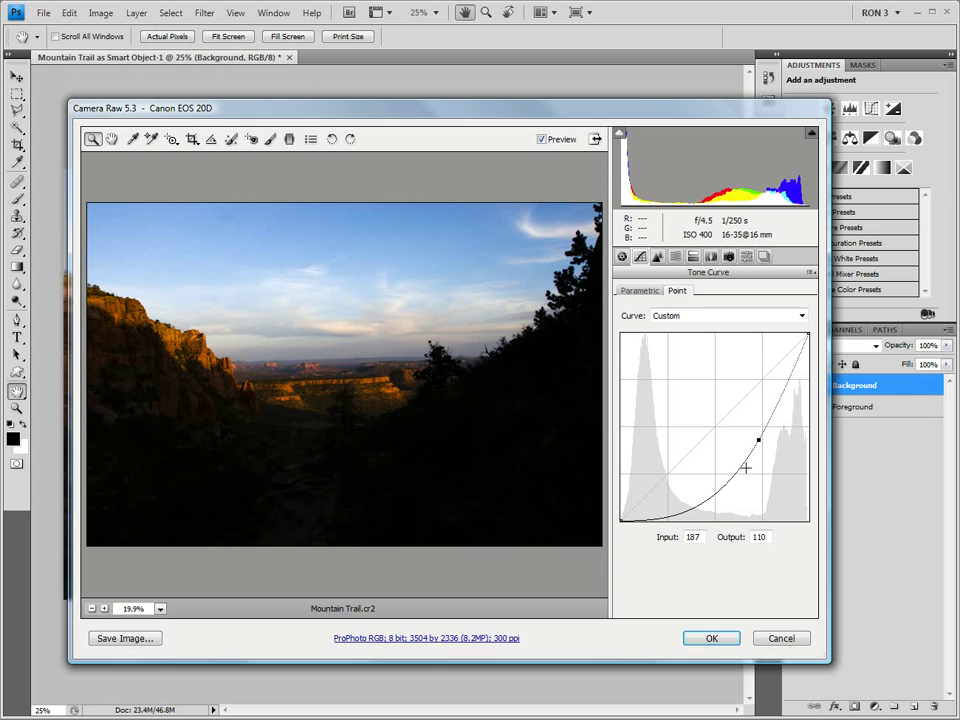
left_click(708, 638)
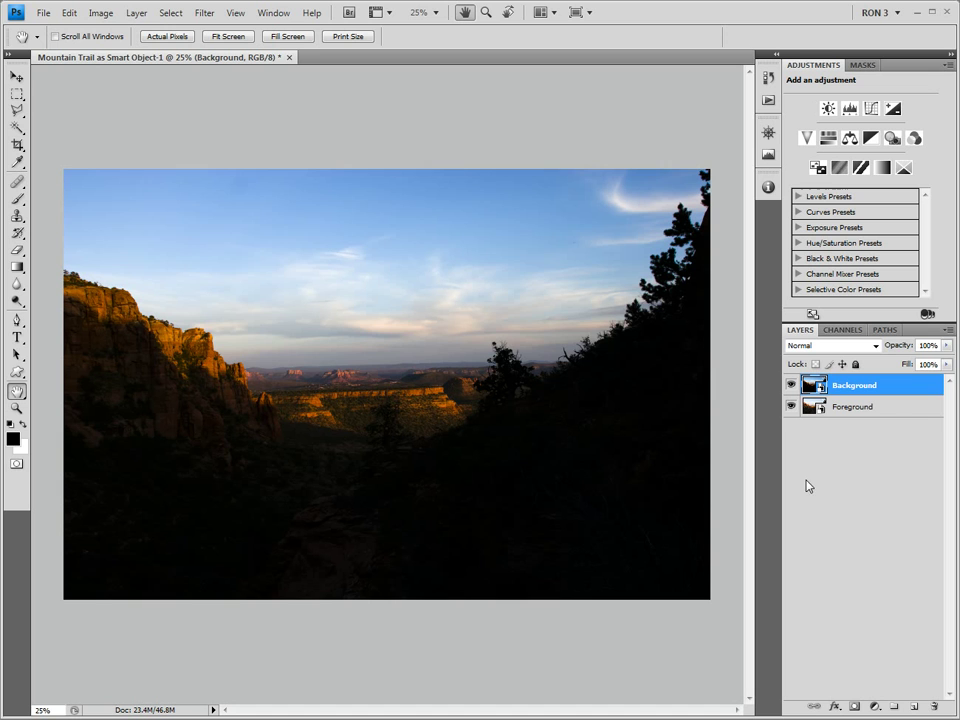
Step: In the Channels panel, view the Red, Green, then Blue channels individually in grayscale
left_click(844, 330)
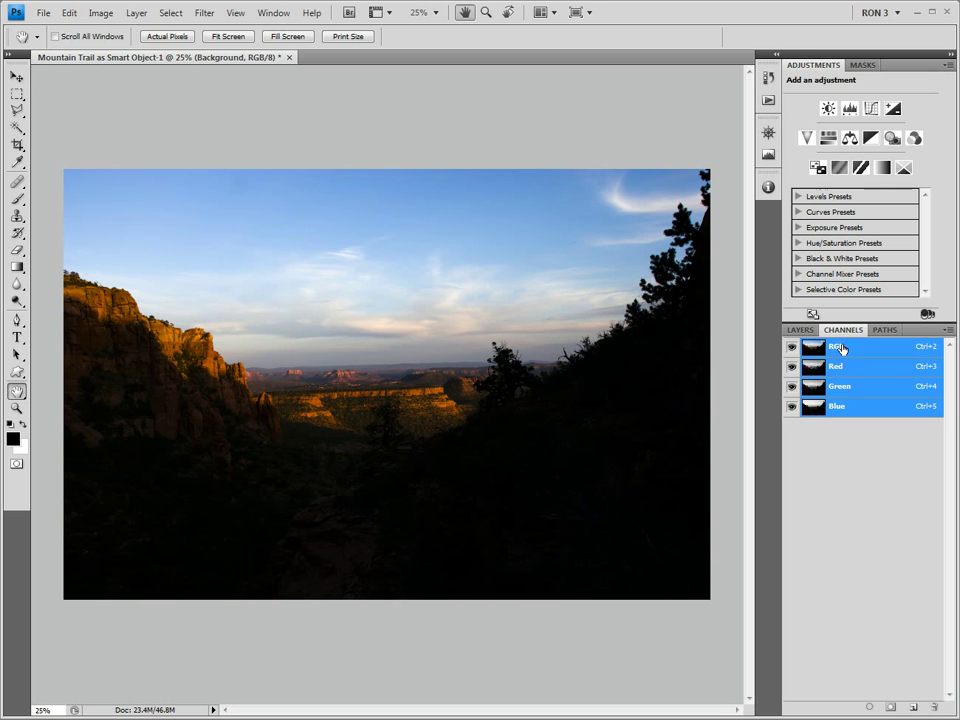
left_click(819, 369)
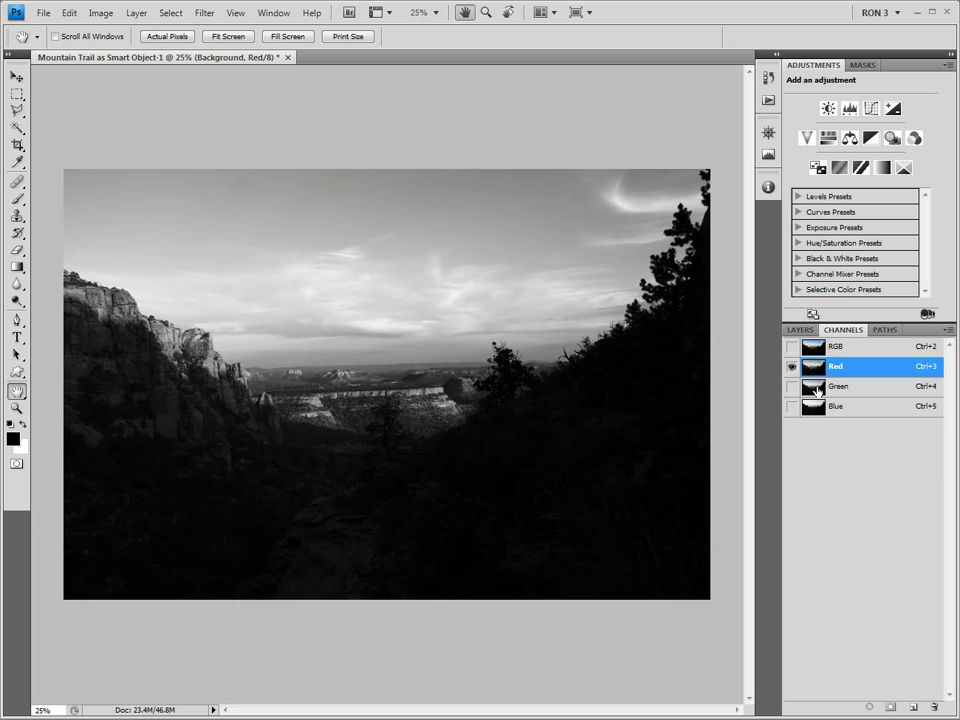
left_click(819, 389)
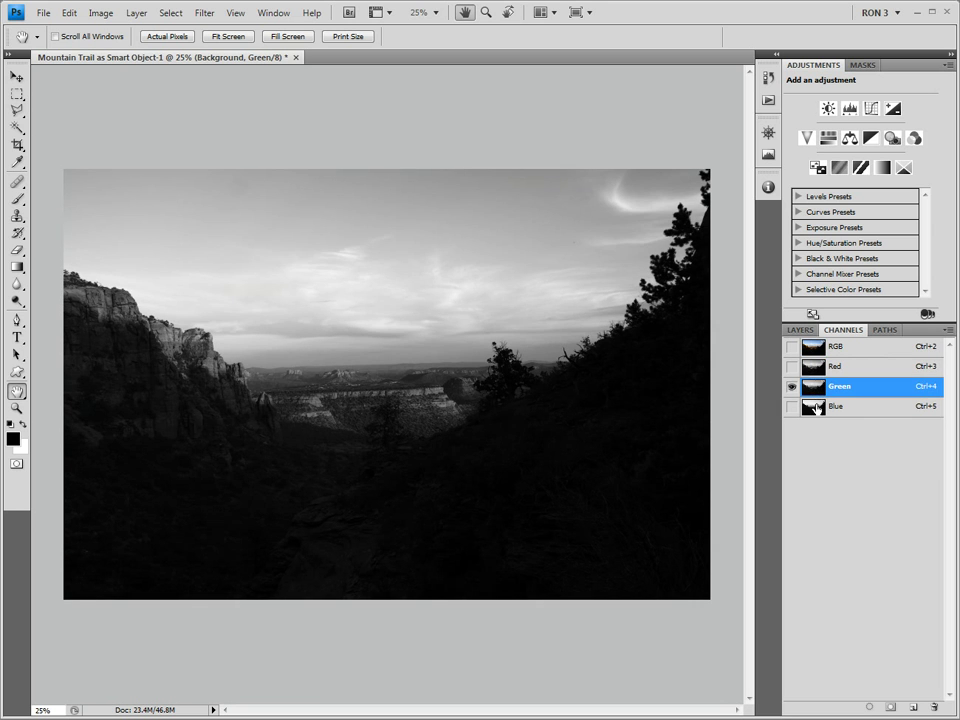
left_click(818, 408)
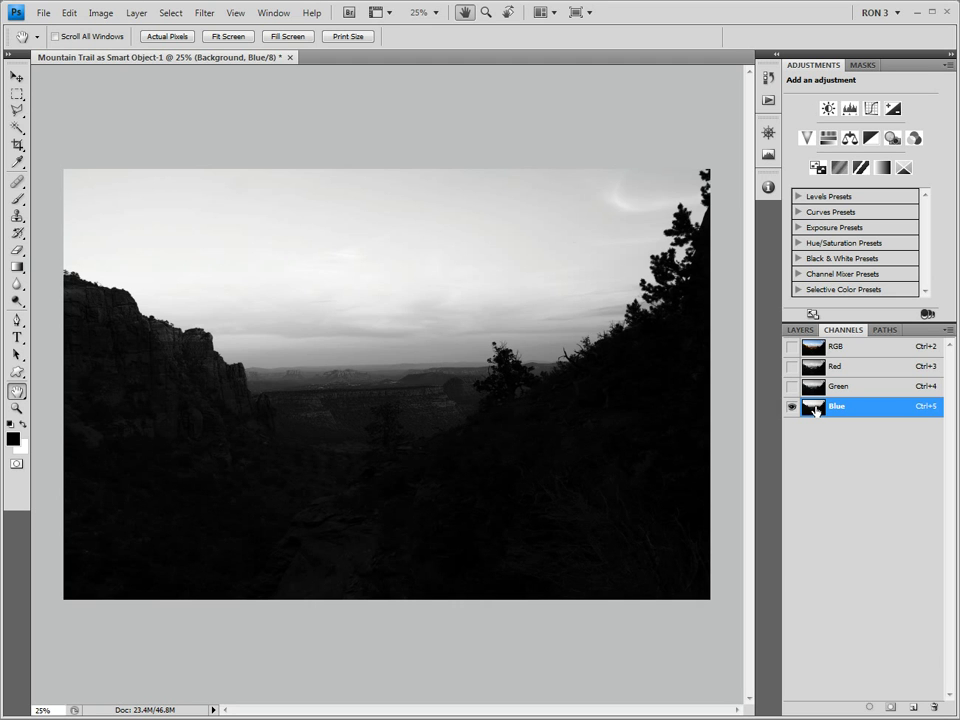
Step: Duplicate the Blue channel as Blue copy and bring up the Image > Adjustments menu
left_click_drag(815, 409, 913, 709)
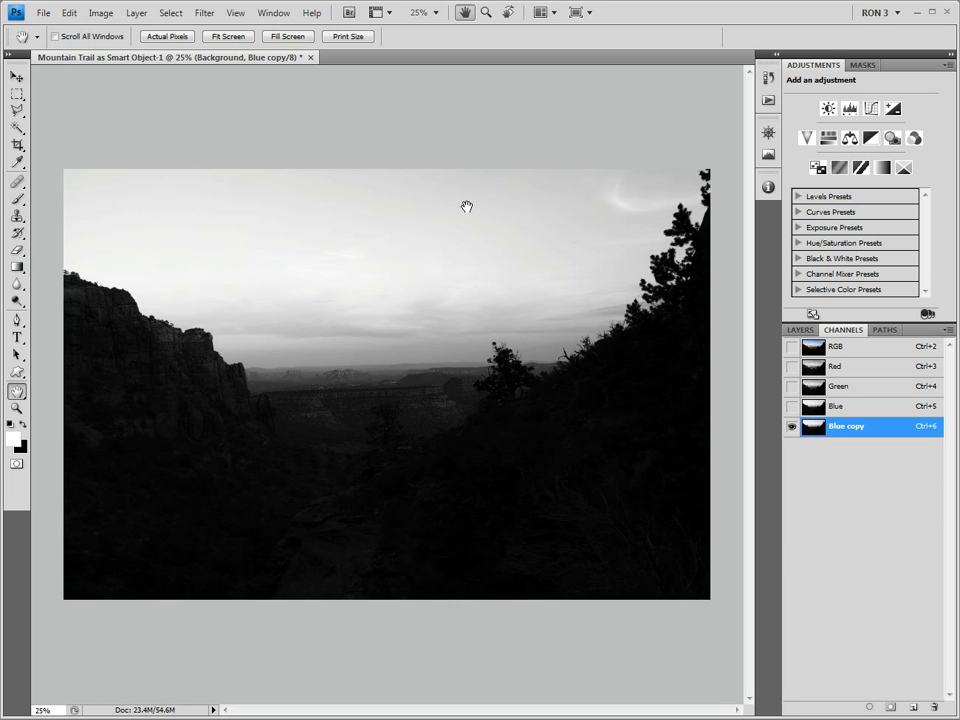
left_click(112, 16)
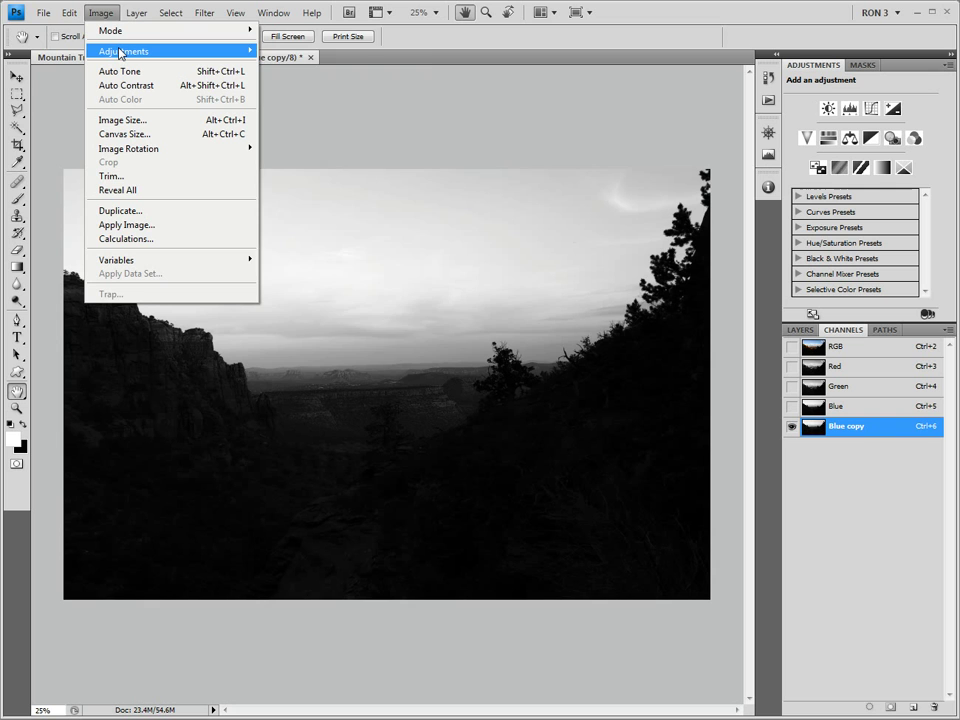
mouse_move(120, 53)
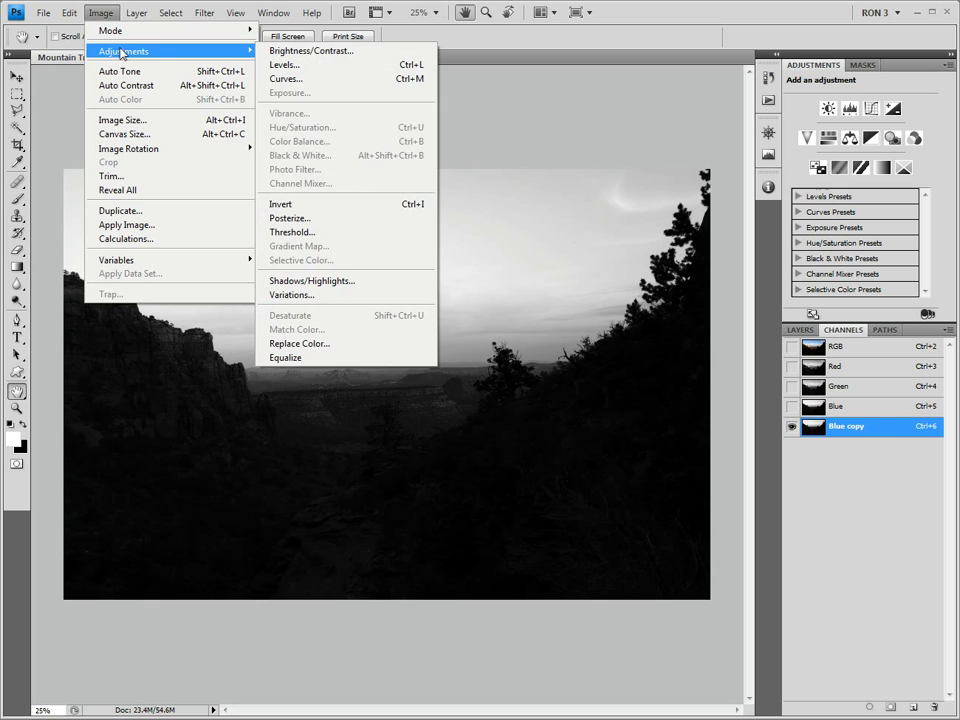
Step: Apply Levels to Blue copy with input levels 33 and 137, making the sky white and land black
left_click(283, 65)
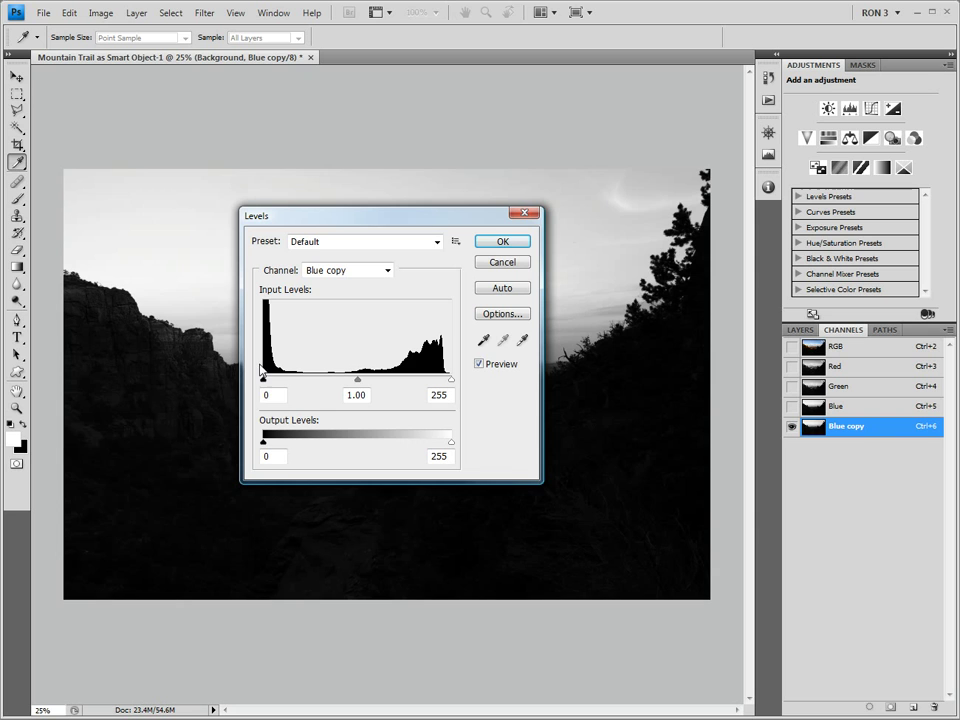
left_click_drag(264, 383, 291, 387)
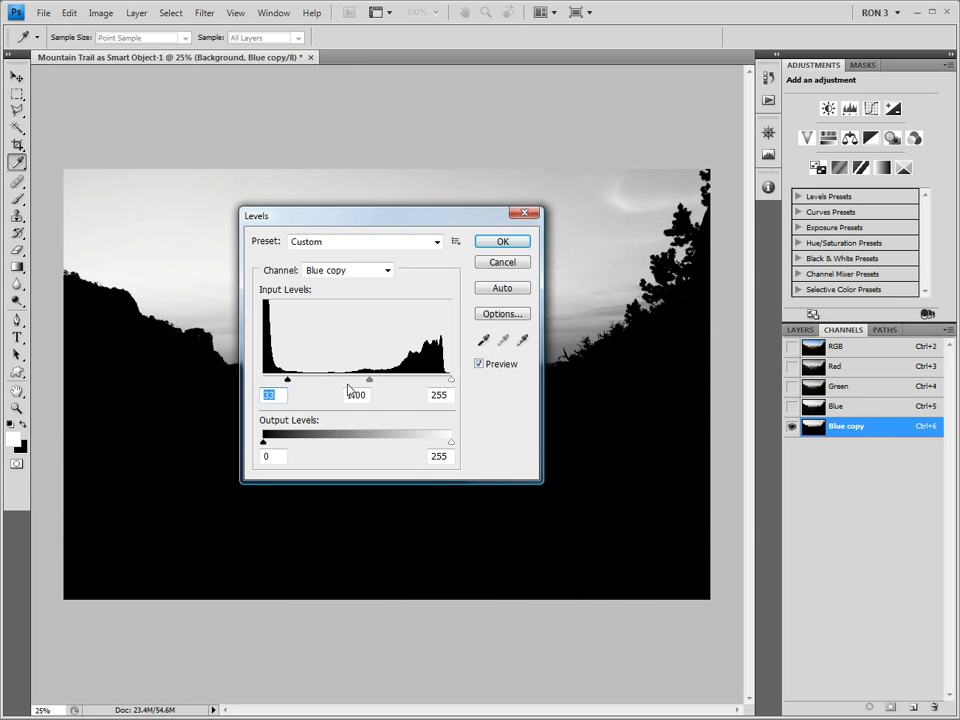
left_click_drag(449, 380, 364, 386)
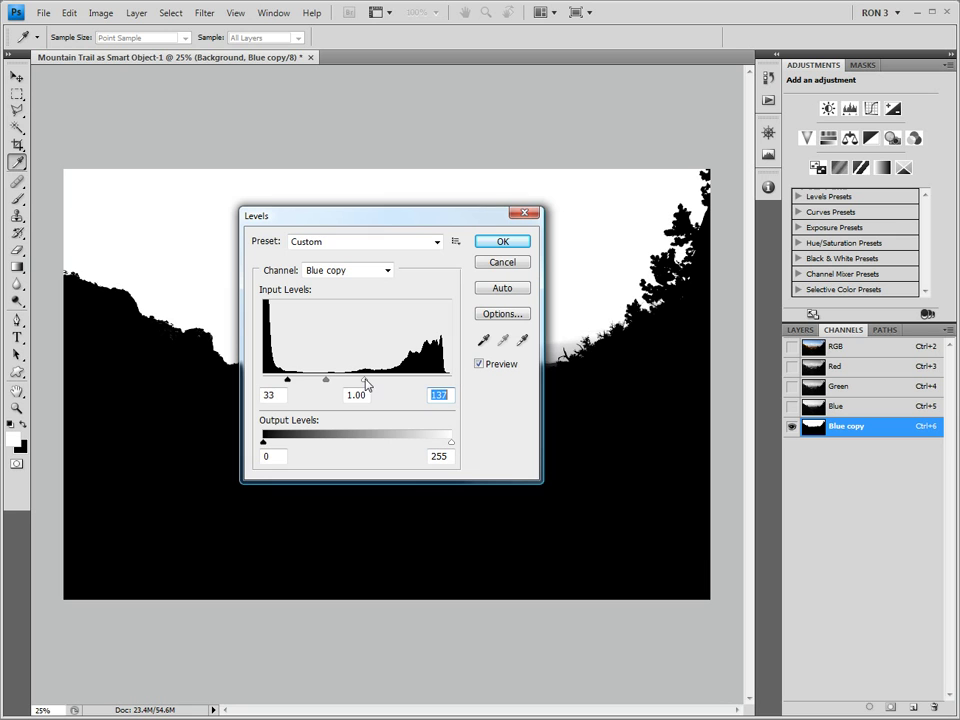
left_click(492, 247)
key("h")
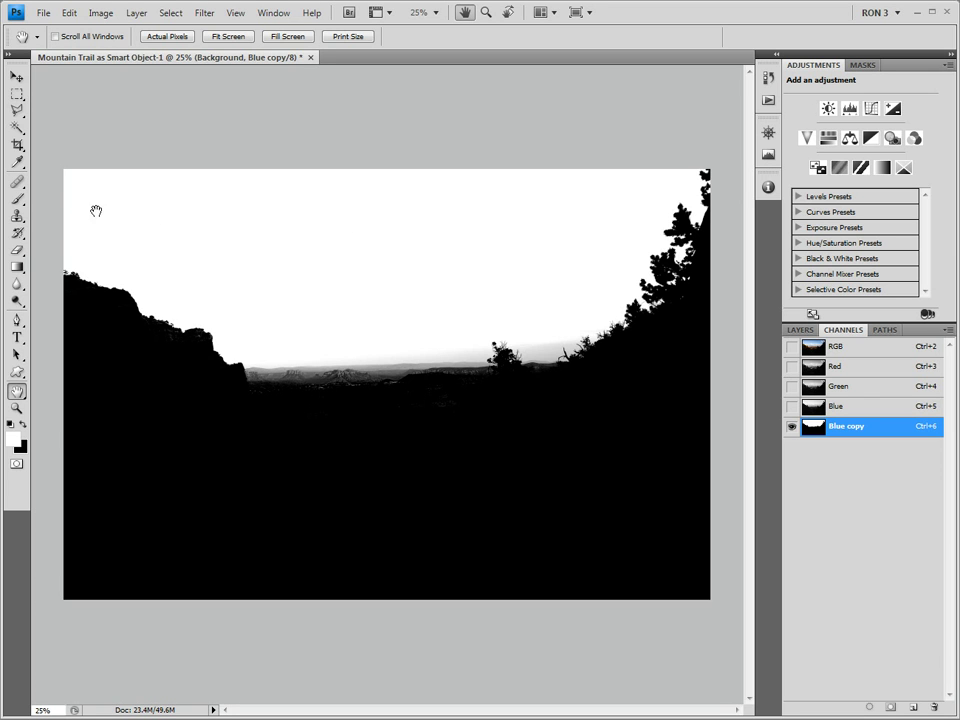
Step: Choose the Brush tool in Overlay mode with 185 px diameter and 79% hardness
left_click(17, 197)
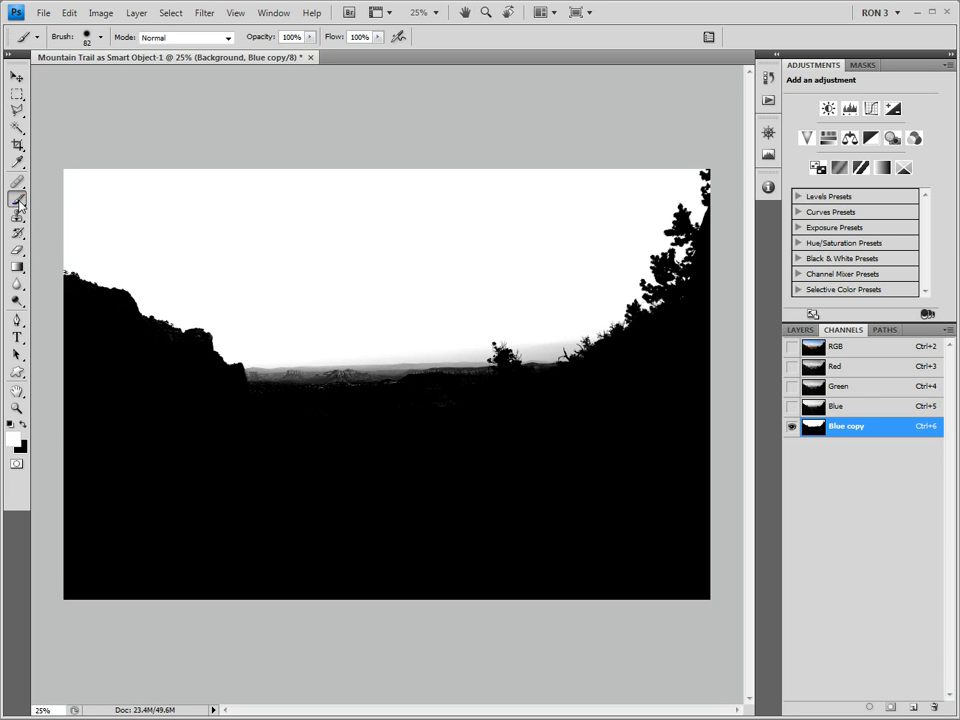
left_click(228, 40)
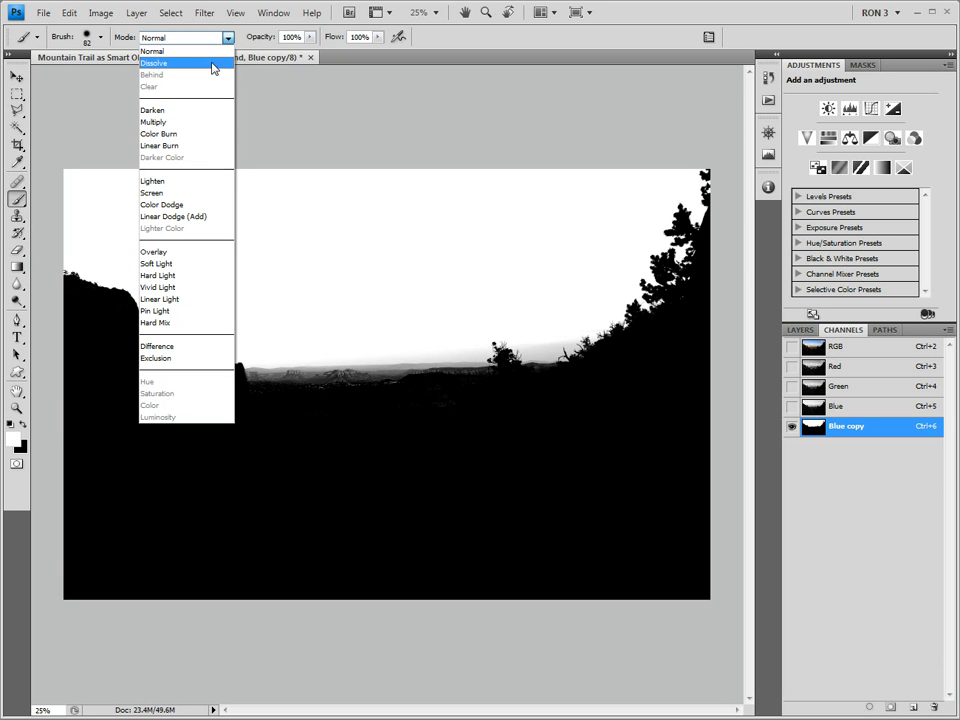
left_click(166, 252)
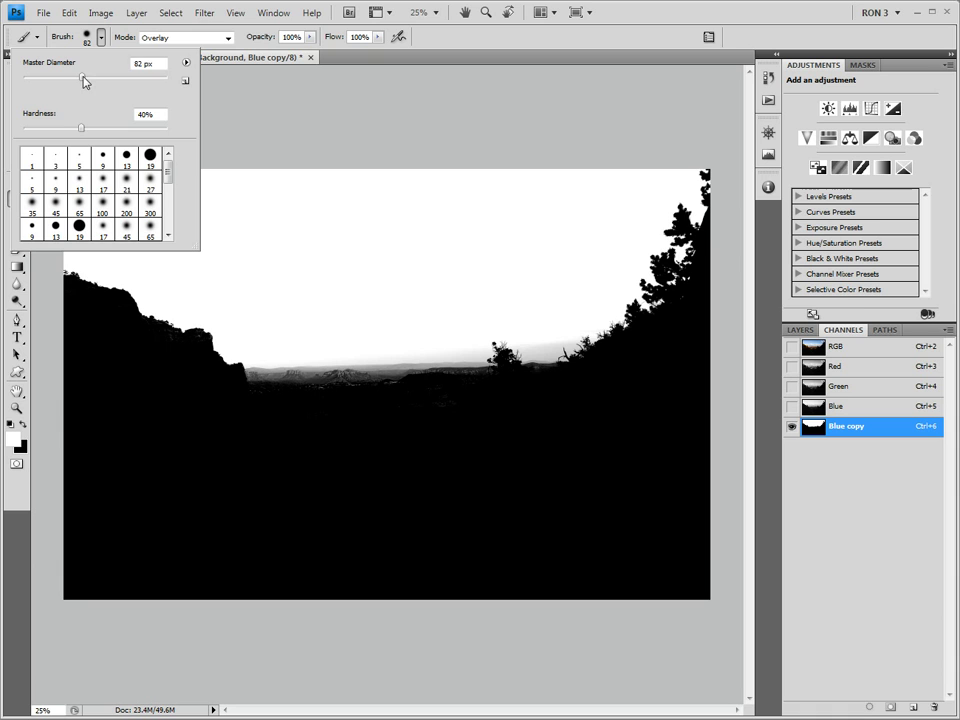
left_click_drag(85, 82, 113, 84)
left_click_drag(82, 129, 137, 130)
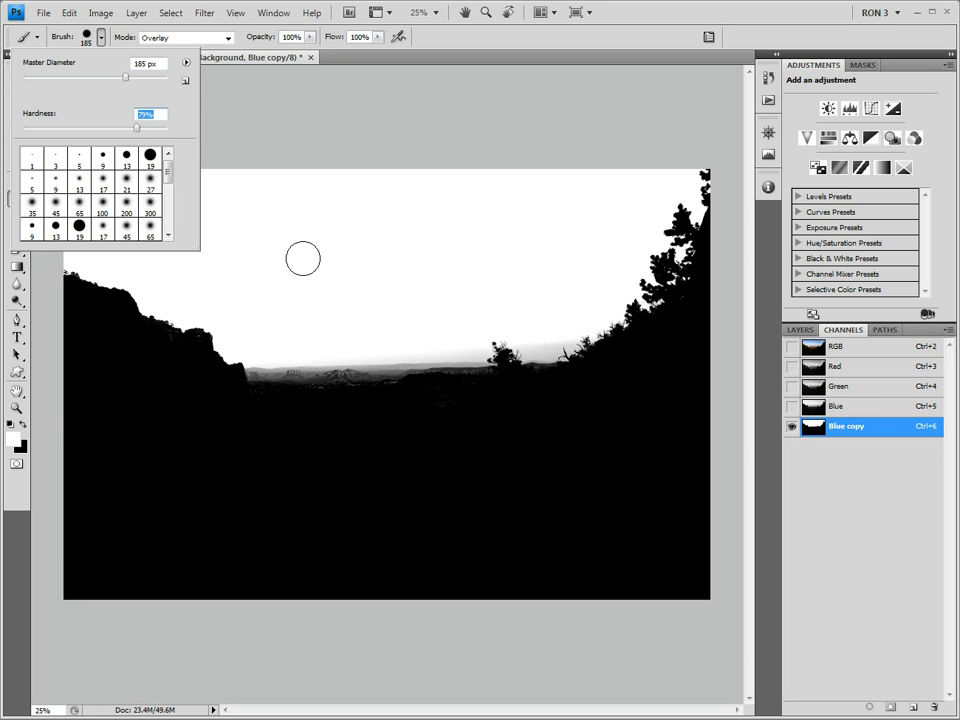
Step: Paint white with the Overlay brush along the horizon ridge to lighten the gray haze
key("Return")
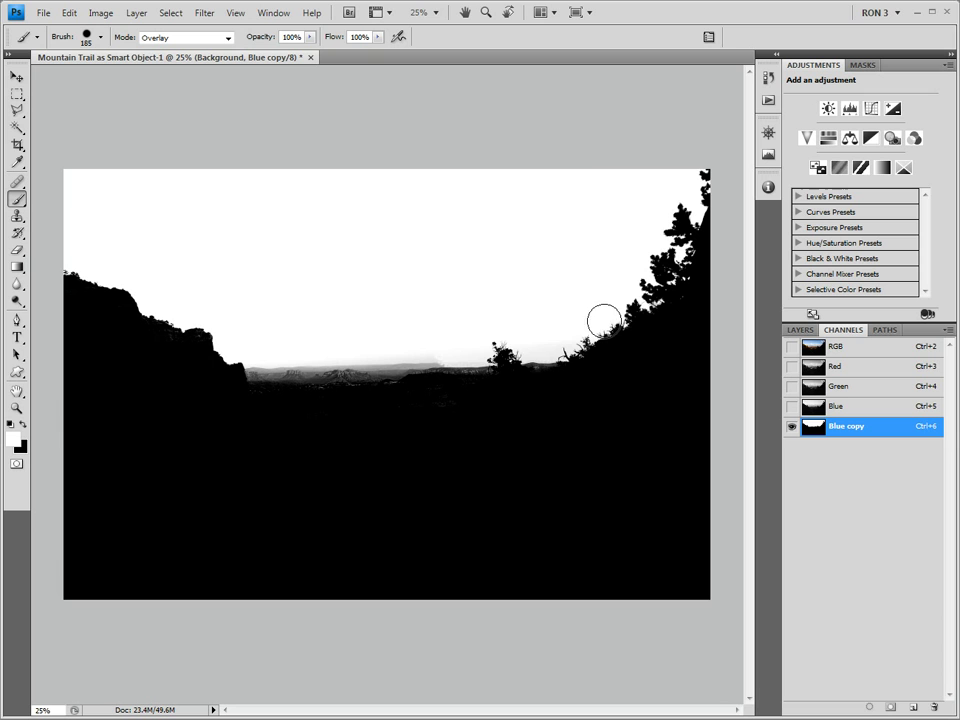
mouse_move(604, 320)
left_mouse_down()
mouse_move(532, 344)
mouse_move(470, 349)
mouse_move(534, 348)
mouse_move(616, 317)
mouse_move(703, 183)
mouse_move(656, 284)
mouse_move(626, 316)
mouse_move(538, 333)
mouse_move(460, 306)
left_mouse_up()
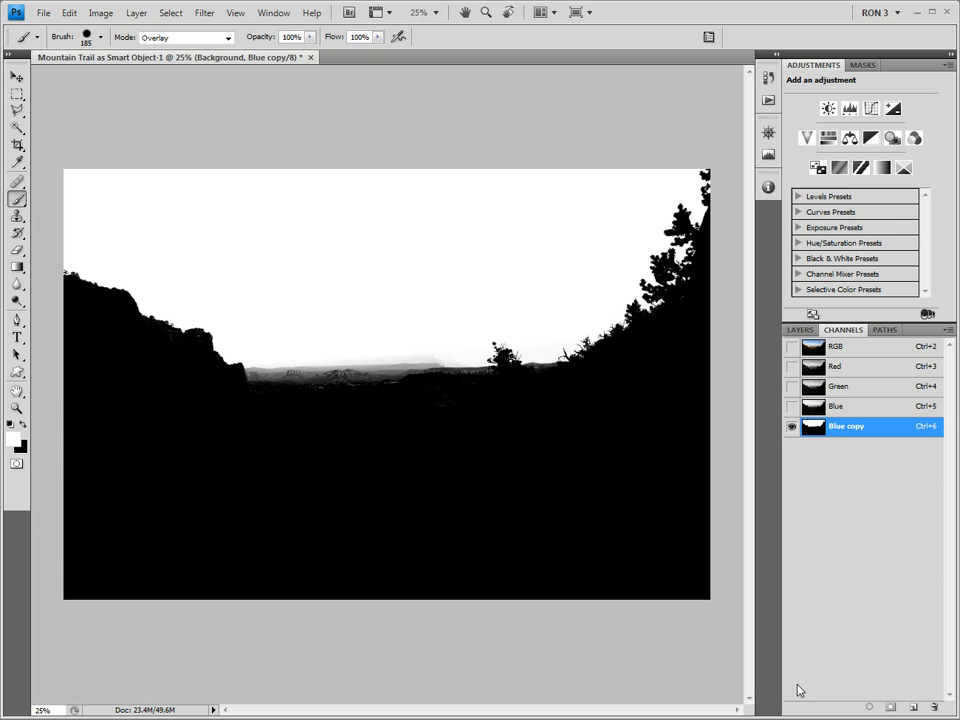
Step: Load the Blue copy channel as a selection and select the Background layer
left_click(869, 708)
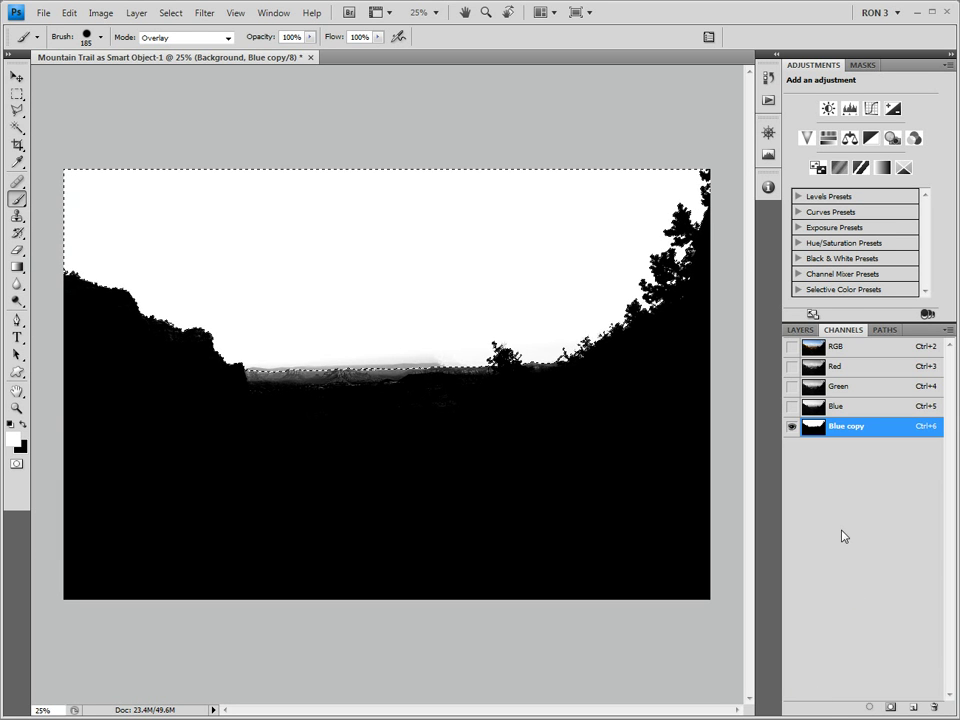
left_click(800, 329)
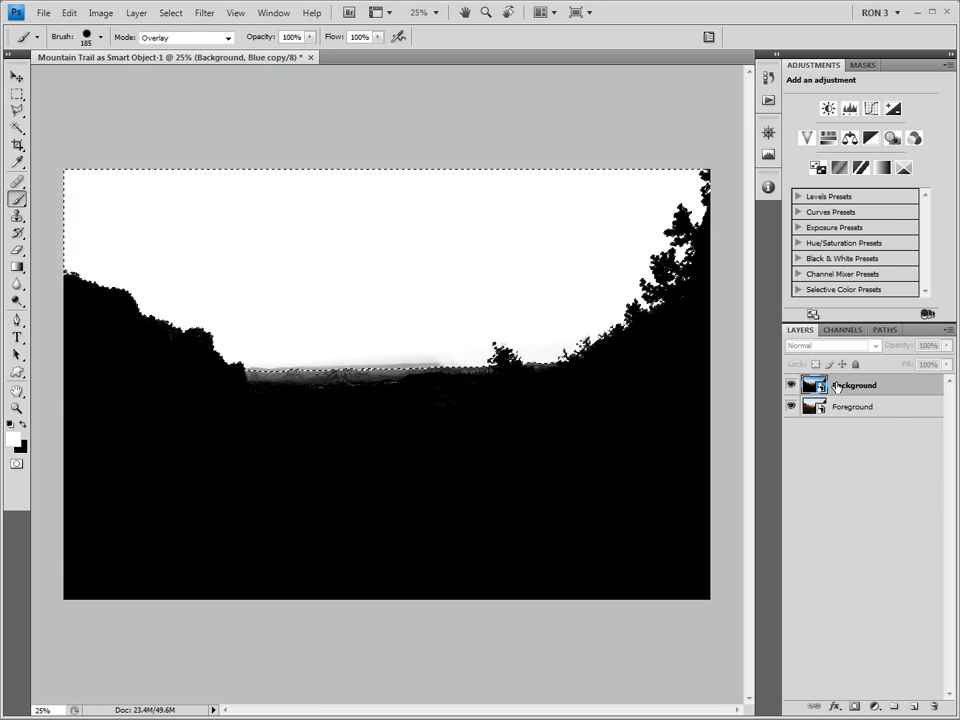
left_click(836, 386)
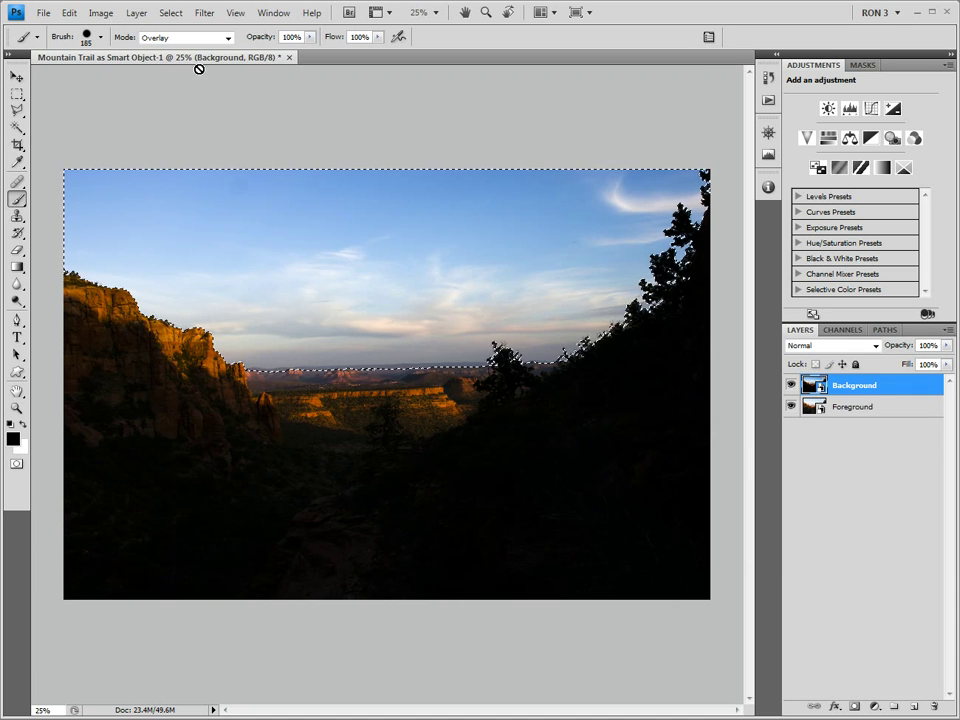
Step: Add a Reveal Selection layer mask to the Background layer
left_click(137, 13)
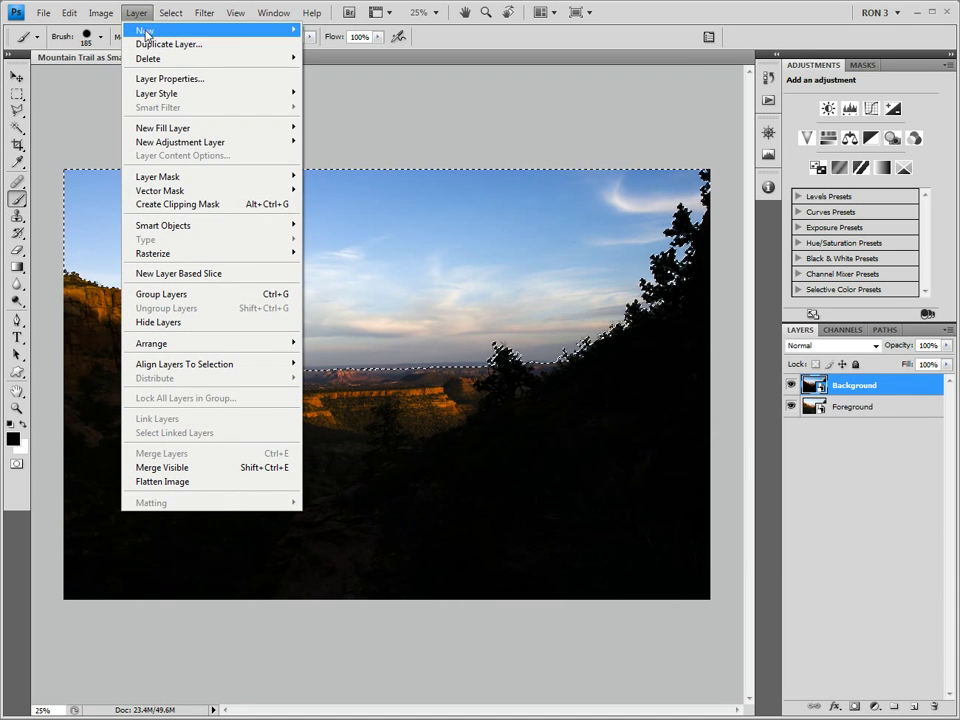
mouse_move(171, 181)
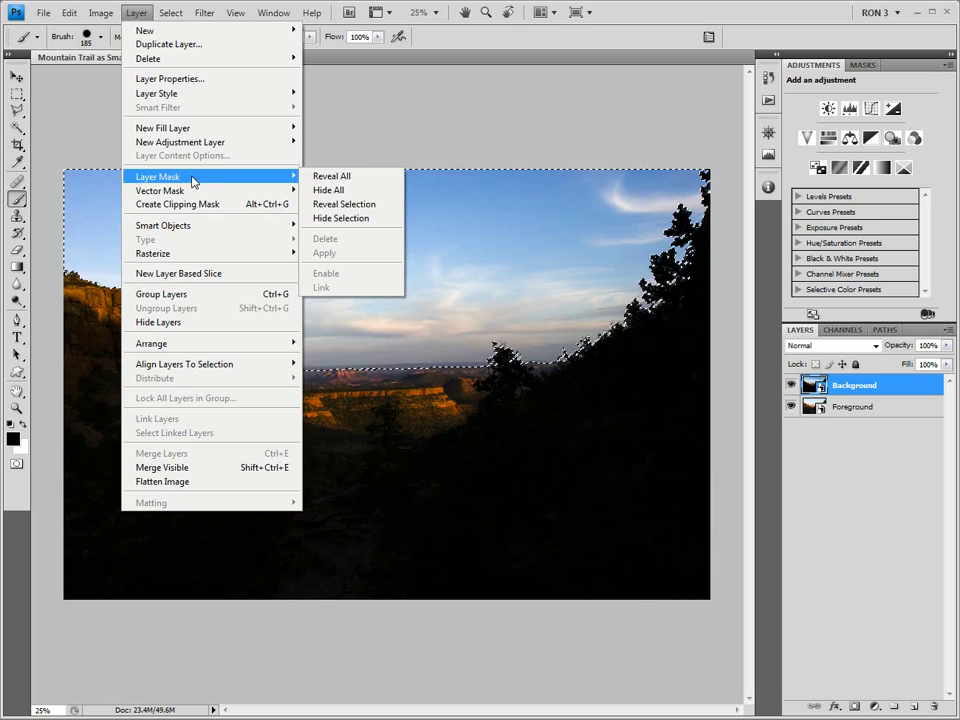
left_click(337, 208)
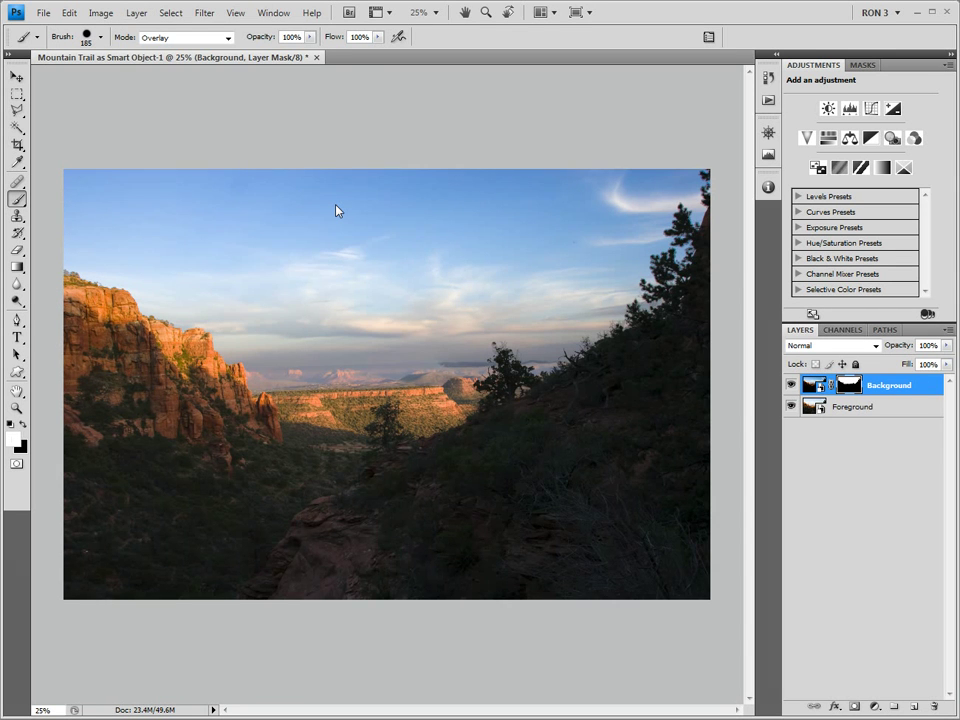